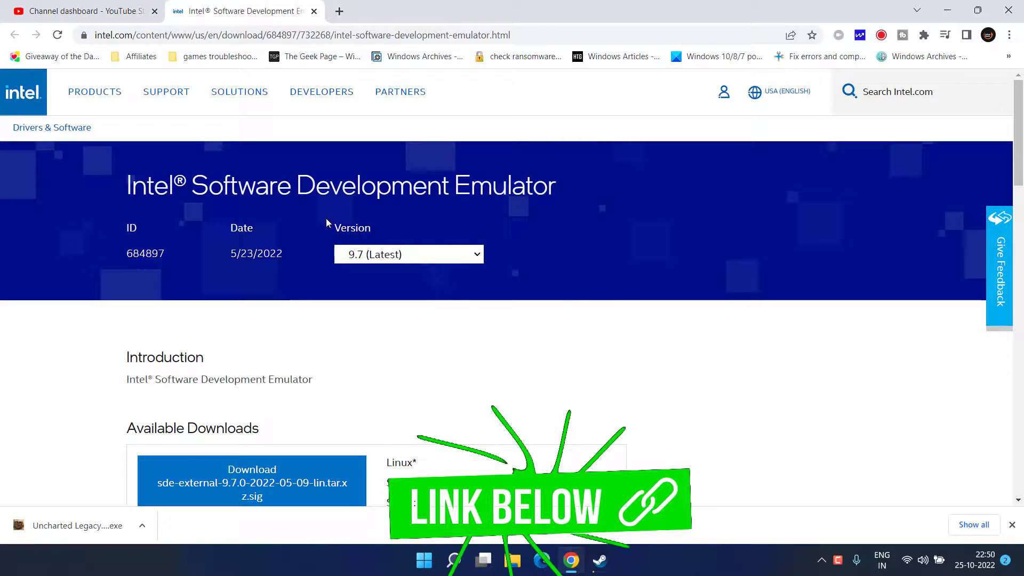
Step: Locate the Microsoft Windows package on the Intel Software Development Emulator download page
{"action": "left_click_drag", "start_coordinate": [128, 185], "coordinate": [567, 191]}
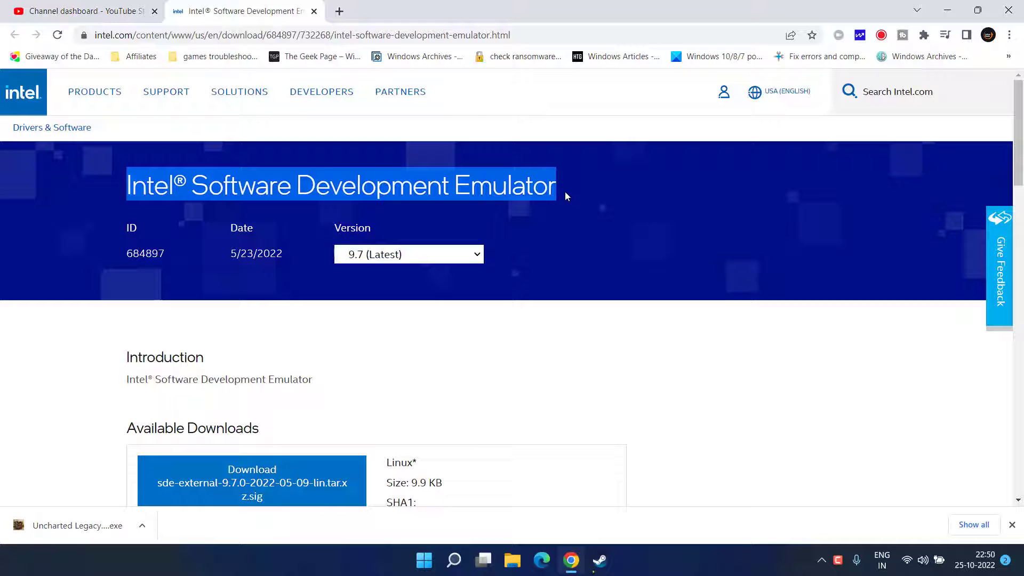
{"action": "scroll", "coordinate": [566, 208], "scroll_direction": "down", "scroll_amount": 12}
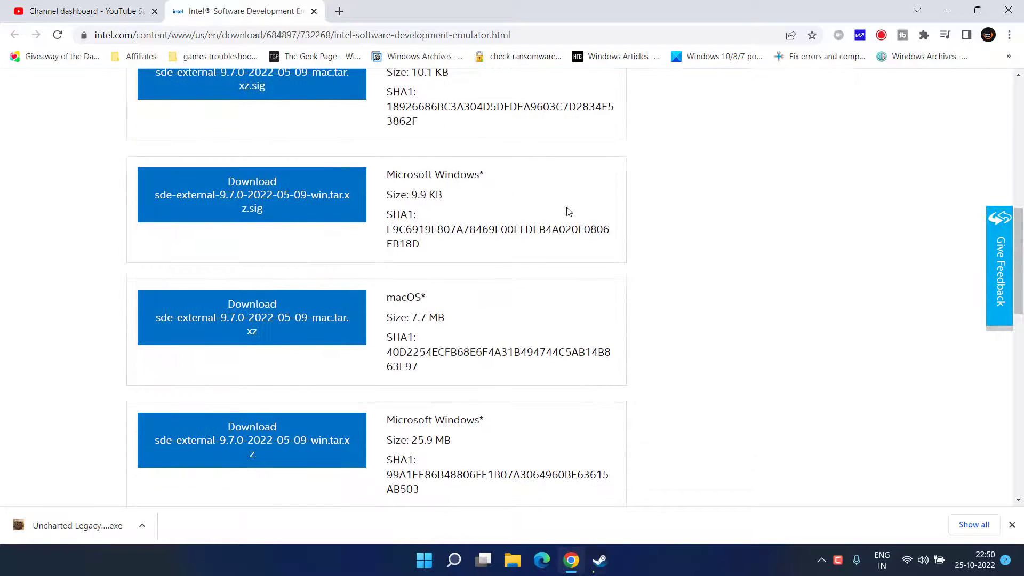
{"action": "scroll", "coordinate": [568, 219], "scroll_direction": "down", "scroll_amount": 1}
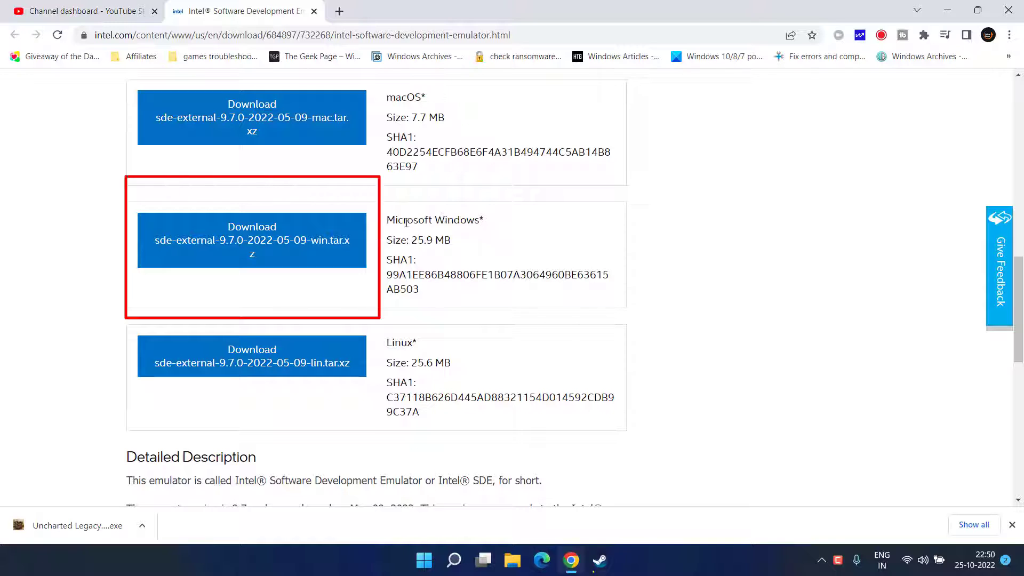
{"action": "left_click_drag", "start_coordinate": [404, 222], "coordinate": [473, 222]}
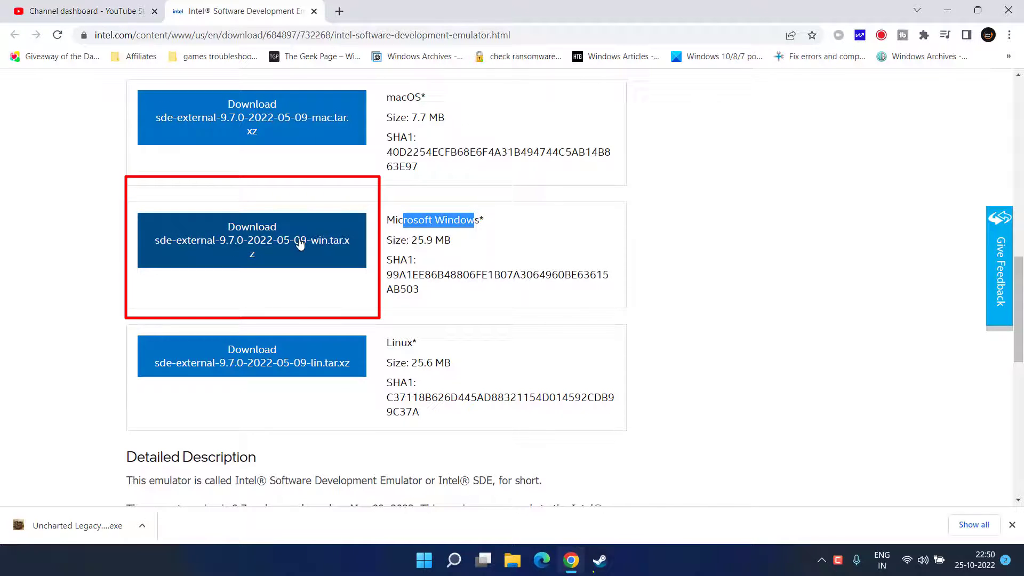
Step: Accept Intel's licence and save sde-external-9.7.0-2022-05-09-win.tar.xz (25.9 MB) to the Desktop
{"action": "left_click", "coordinate": [264, 233]}
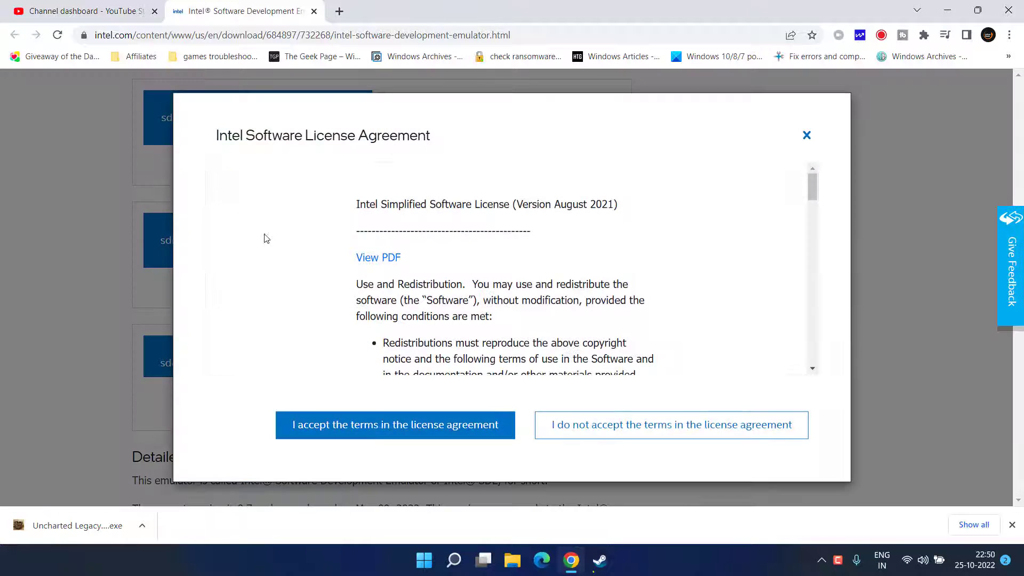
{"action": "left_click", "coordinate": [396, 425]}
{"action": "scroll", "coordinate": [33, 112], "scroll_direction": "up", "scroll_amount": 1}
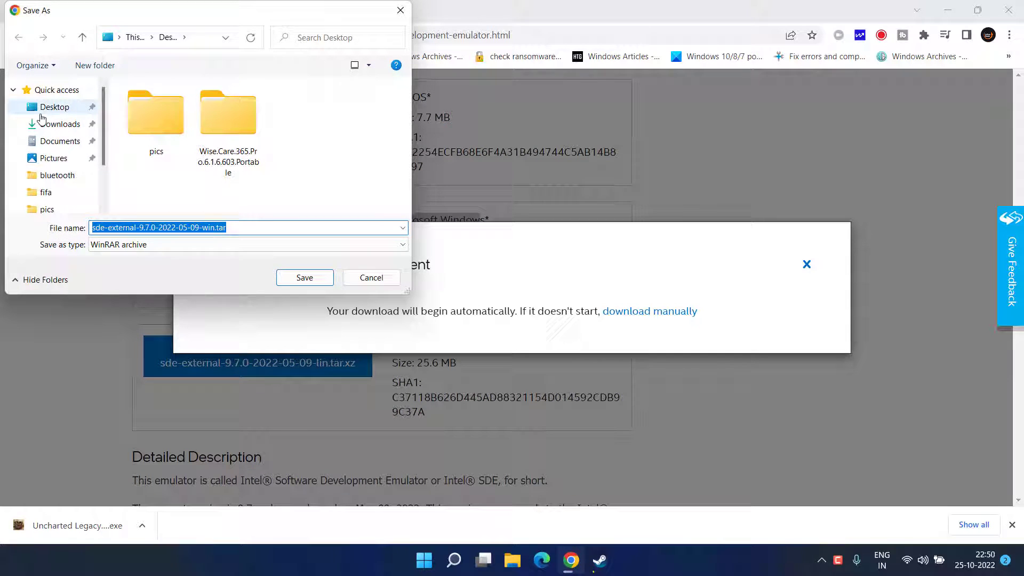
{"action": "left_click", "coordinate": [44, 107]}
{"action": "left_click", "coordinate": [304, 278]}
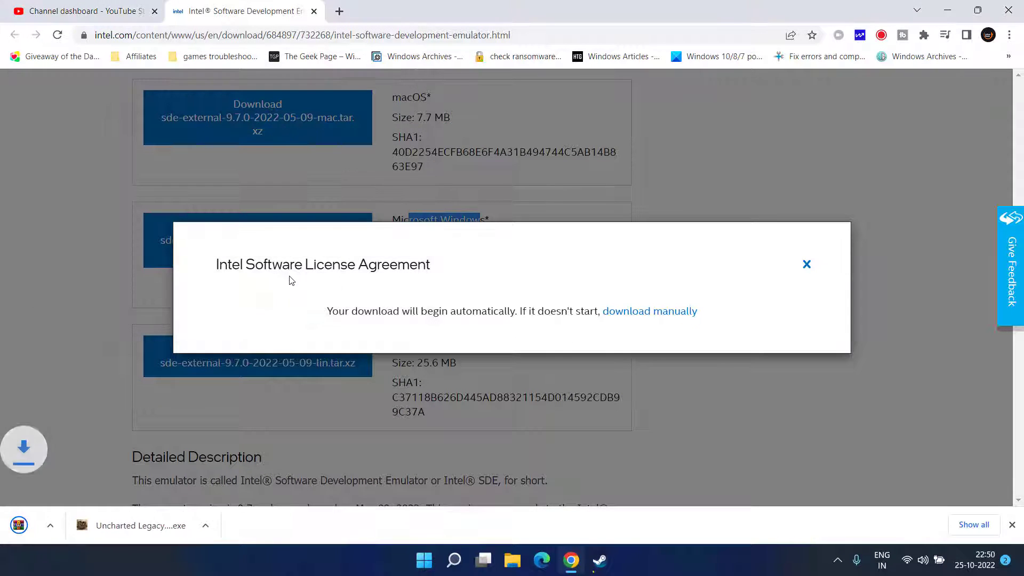
{"action": "left_click", "coordinate": [142, 525]}
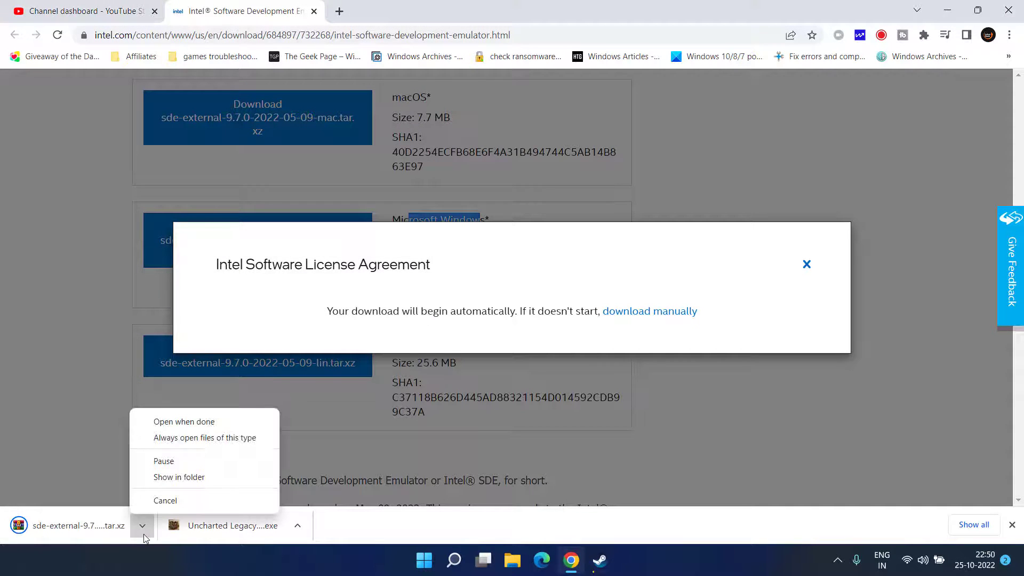
Step: Show the downloaded archive in the Desktop folder and move that window to the right
{"action": "left_click", "coordinate": [188, 476]}
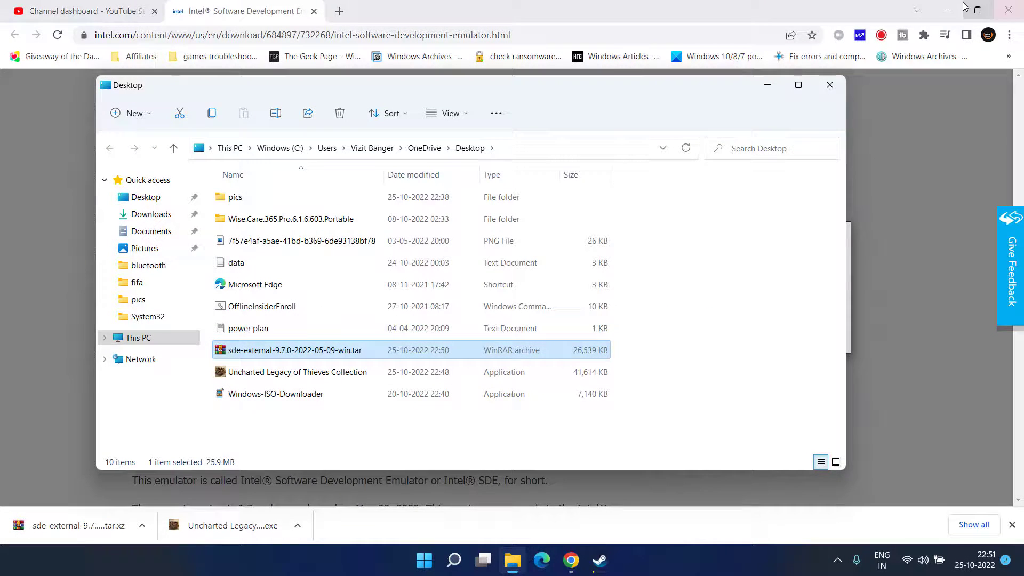
{"action": "left_click", "coordinate": [977, 10]}
{"action": "left_click", "coordinate": [921, 45]}
{"action": "left_click_drag", "start_coordinate": [319, 84], "coordinate": [723, 84]}
Step: Create a 'New folder' on the desktop and open it beside the Desktop folder window
{"action": "right_click", "coordinate": [260, 195]}
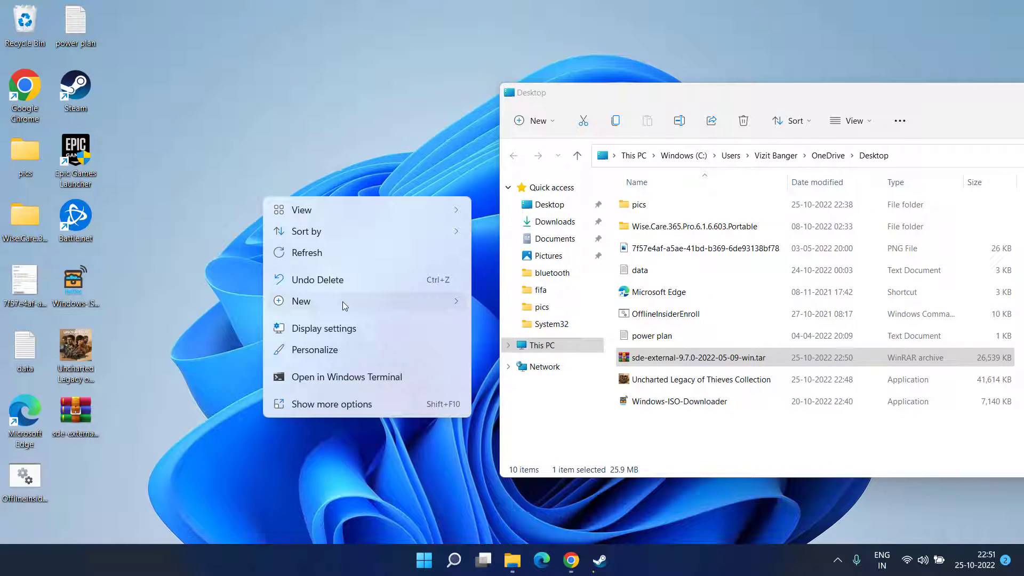
{"action": "mouse_move", "coordinate": [345, 304]}
{"action": "left_click", "coordinate": [508, 303]}
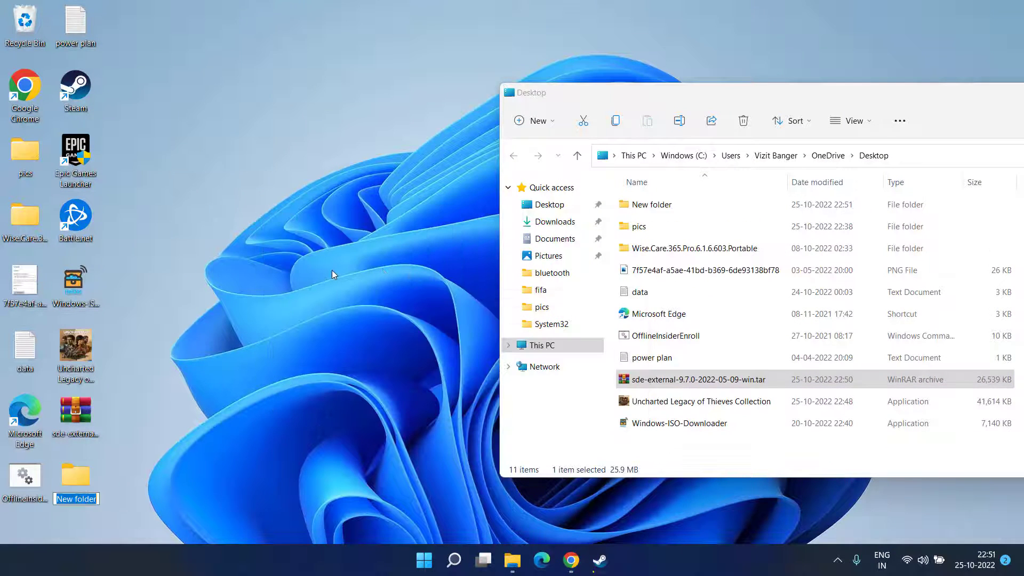
{"action": "left_click", "coordinate": [138, 449]}
{"action": "double_click", "coordinate": [81, 475]}
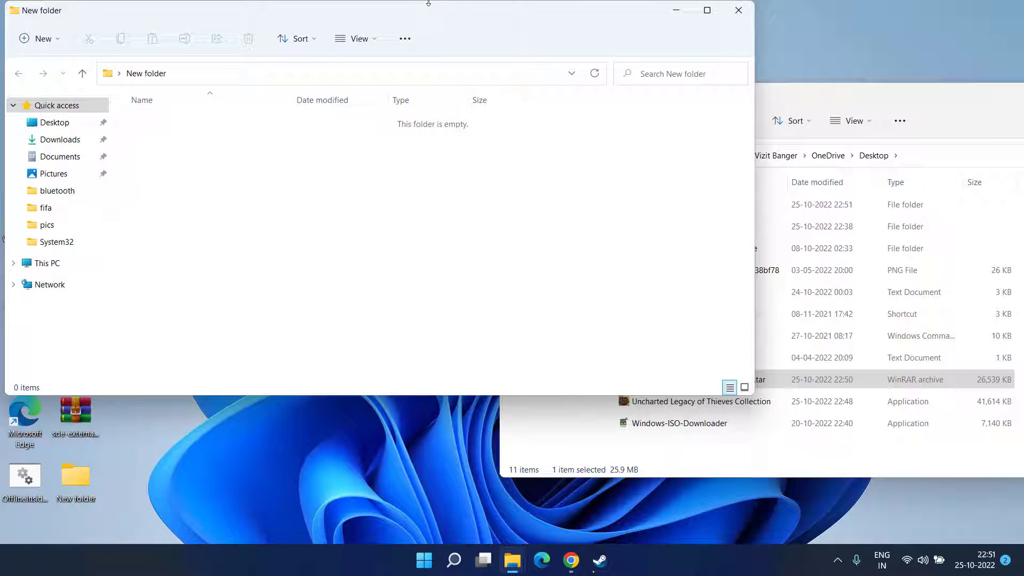
{"action": "left_click_drag", "start_coordinate": [549, 19], "coordinate": [531, 59]}
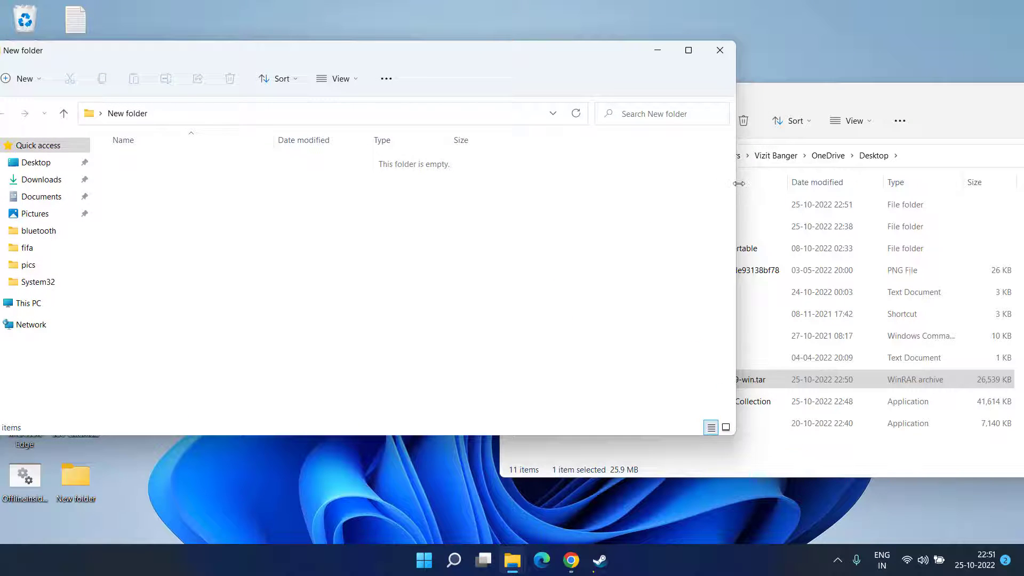
{"action": "left_click_drag", "start_coordinate": [736, 229], "coordinate": [455, 229]}
{"action": "left_click", "coordinate": [674, 379]}
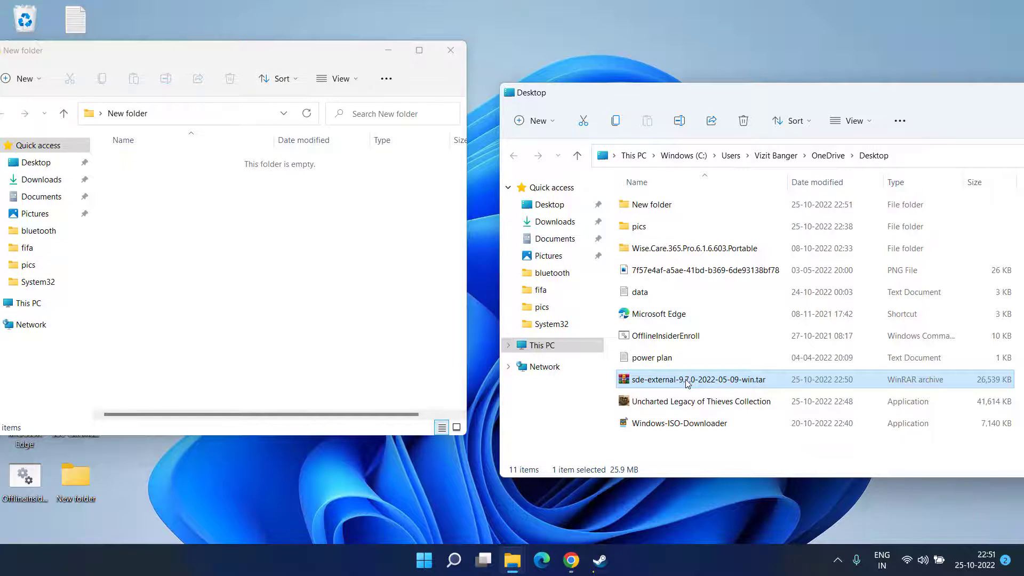
Step: Extract ia32, intel64, Licenses, misc, pinkit, dbghelp.dll, README, sde and xed into New folder, then close WinRAR
{"action": "double_click", "coordinate": [688, 382]}
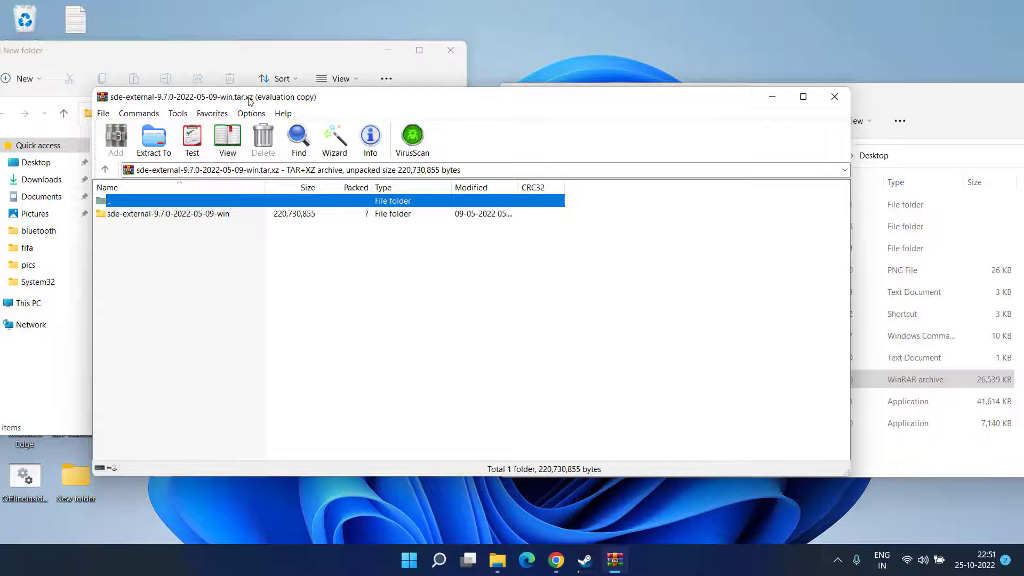
{"action": "left_click_drag", "start_coordinate": [250, 102], "coordinate": [592, 88]}
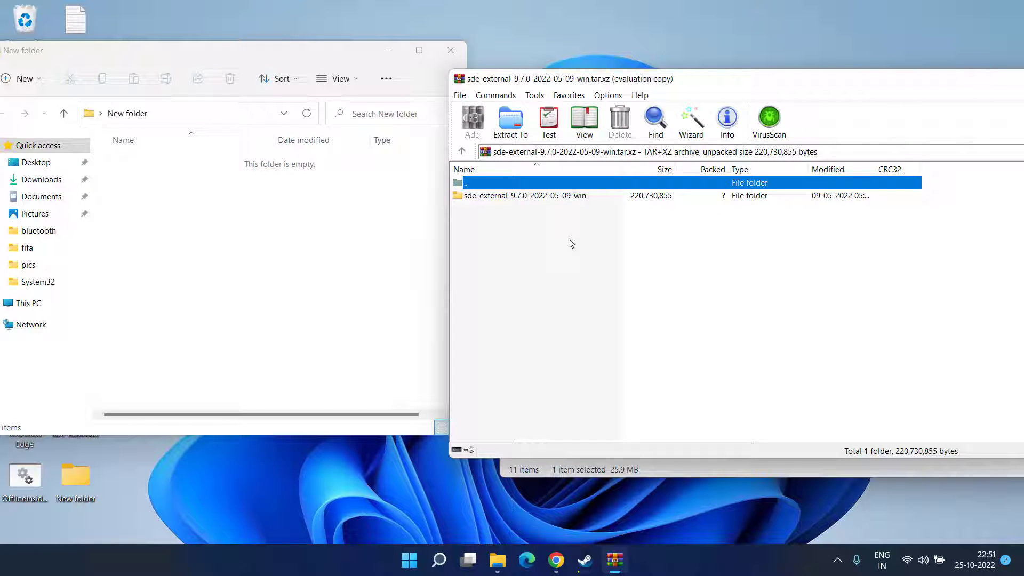
{"action": "double_click", "coordinate": [523, 196]}
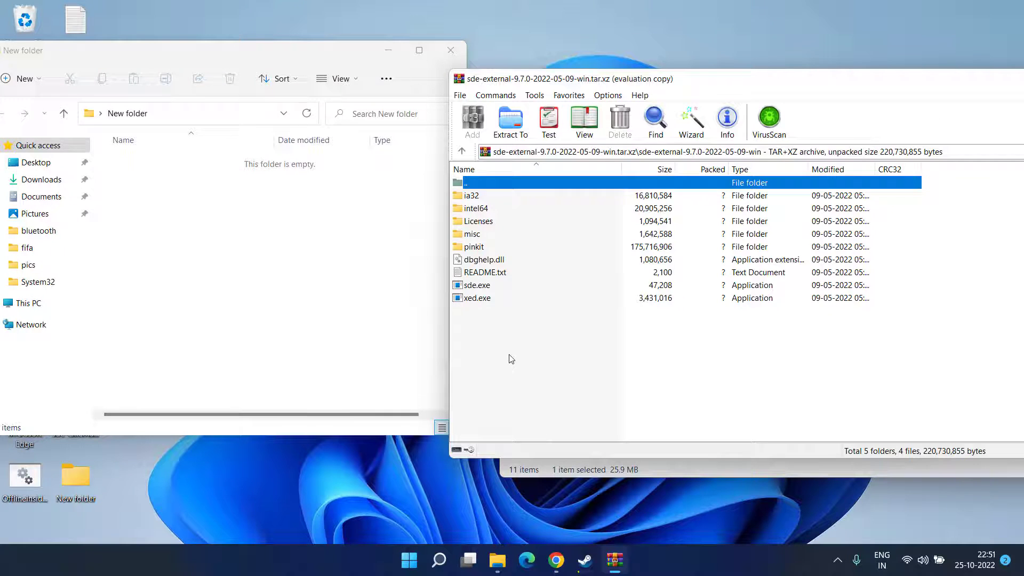
{"action": "left_click_drag", "start_coordinate": [510, 355], "coordinate": [231, 276]}
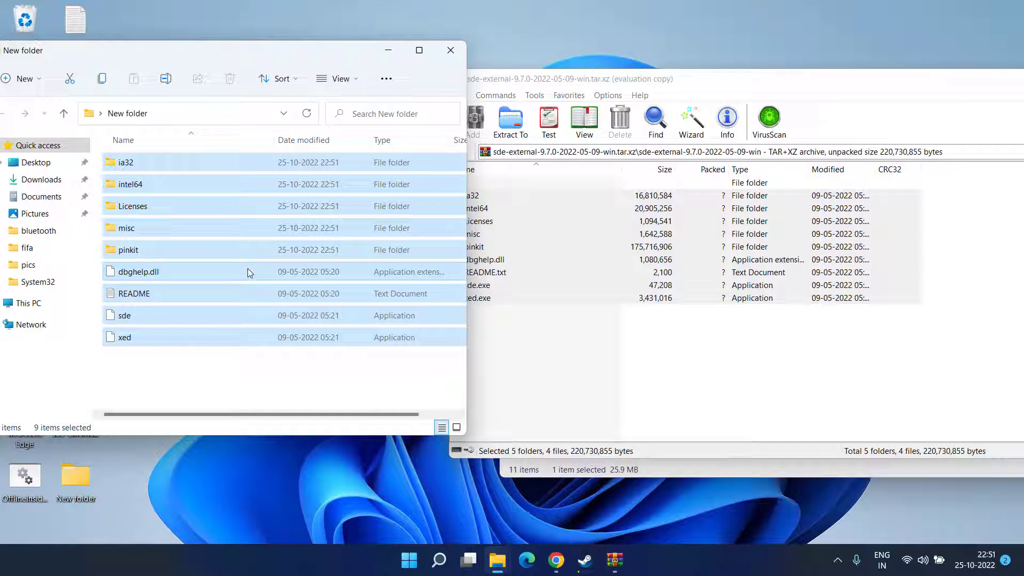
{"action": "left_click", "coordinate": [774, 72]}
{"action": "left_click_drag", "start_coordinate": [774, 72], "coordinate": [462, 79]}
{"action": "left_click", "coordinate": [895, 86]}
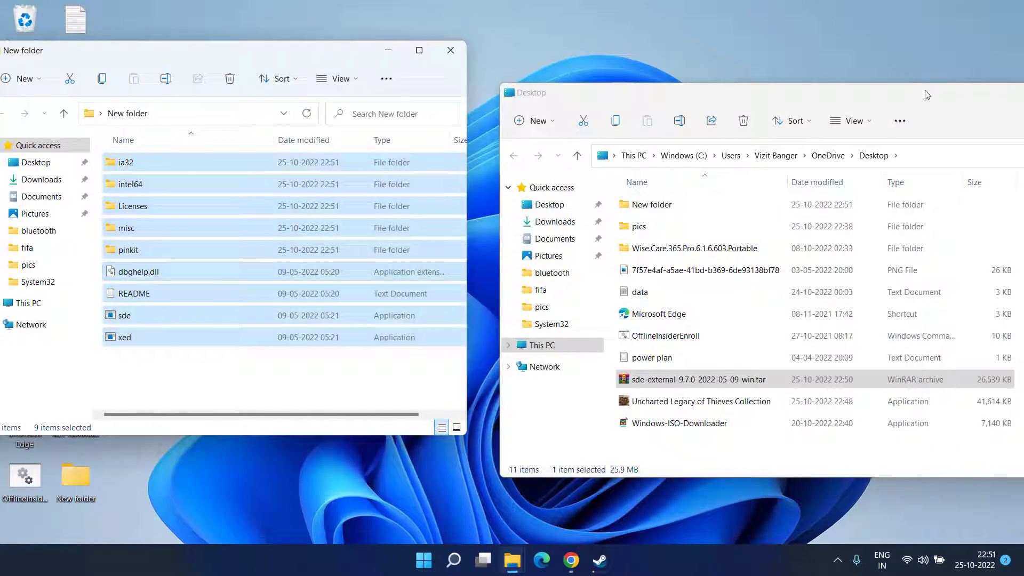
Step: Close the Desktop folder window and centre the New folder window on screen
{"action": "left_click_drag", "start_coordinate": [927, 96], "coordinate": [837, 103]}
{"action": "left_click", "coordinate": [936, 100]}
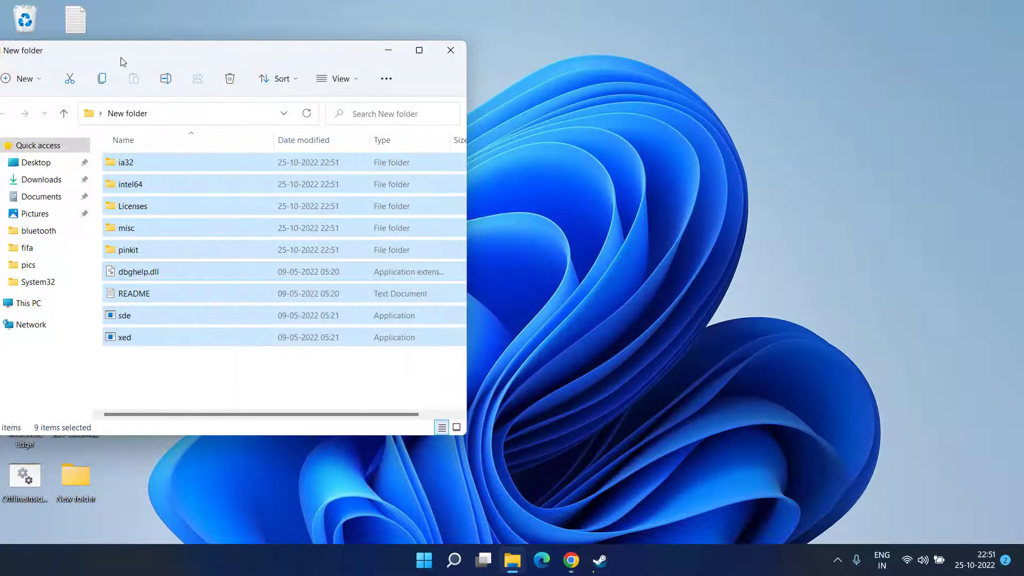
{"action": "left_click_drag", "start_coordinate": [120, 62], "coordinate": [456, 78]}
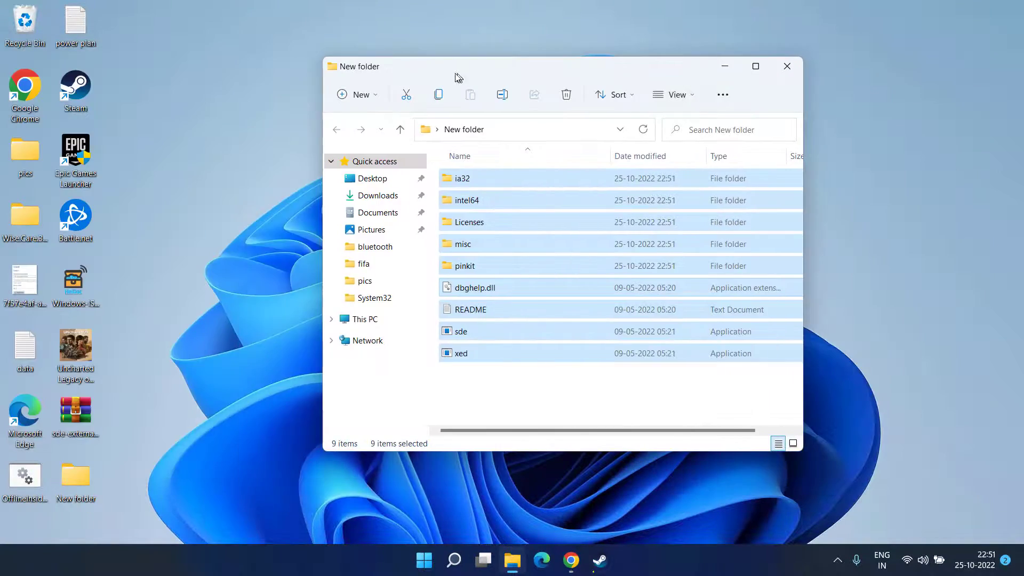
{"action": "left_click", "coordinate": [503, 379]}
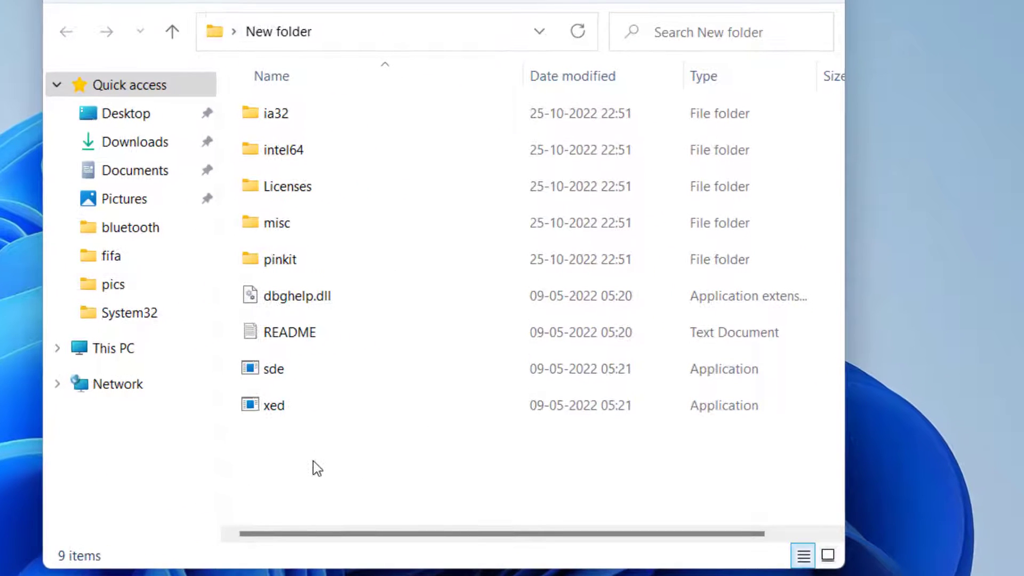
Step: Send sde.exe to the desktop as a shortcut, then close New folder
{"action": "left_click", "coordinate": [287, 371]}
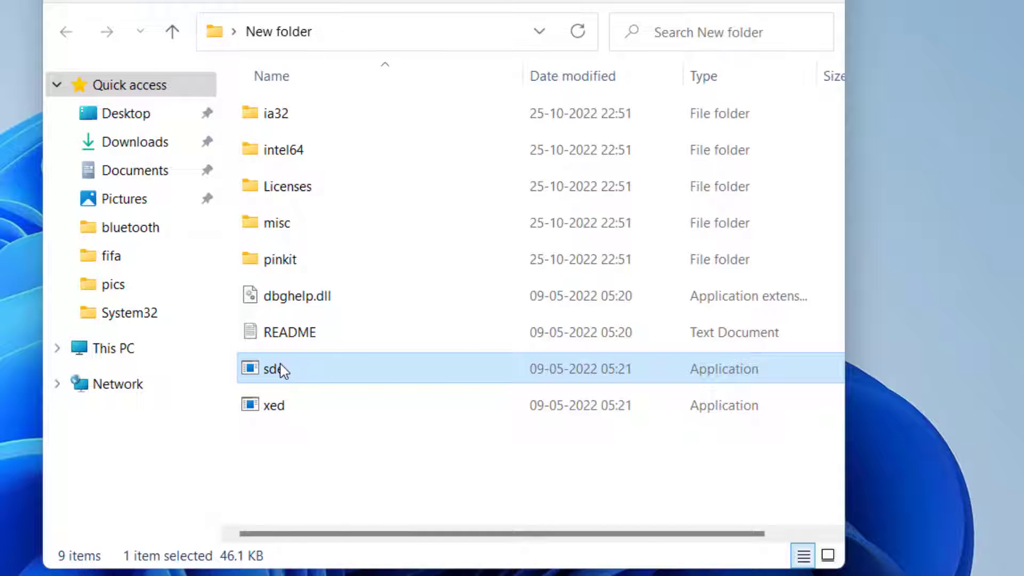
{"action": "right_click", "coordinate": [282, 370]}
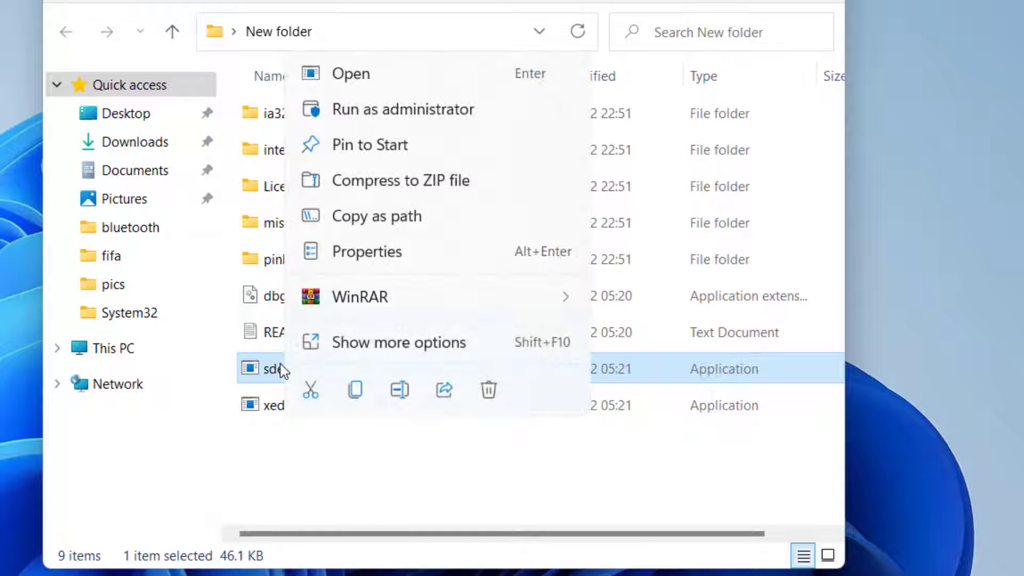
{"action": "left_click", "coordinate": [451, 353]}
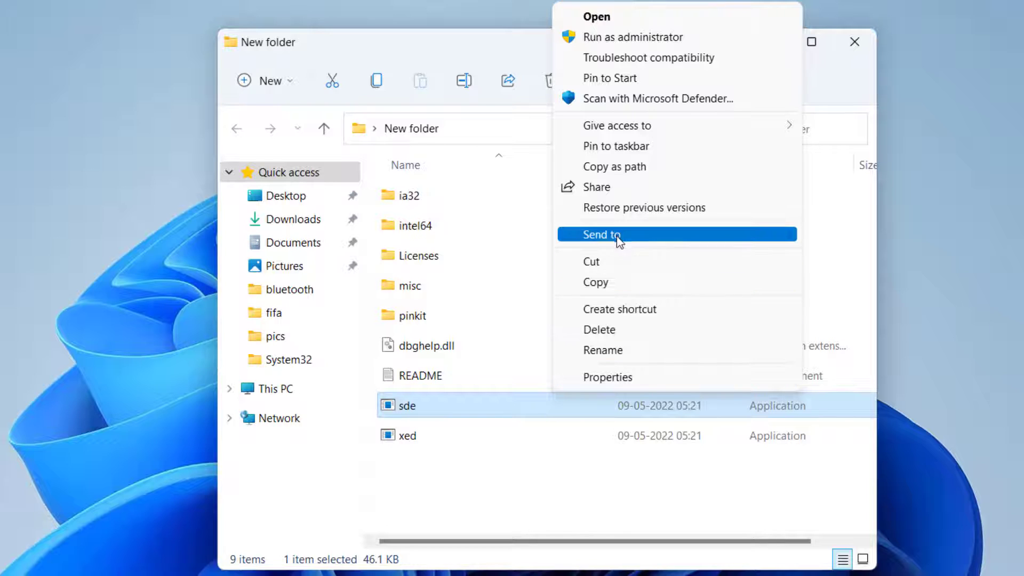
{"action": "mouse_move", "coordinate": [702, 234]}
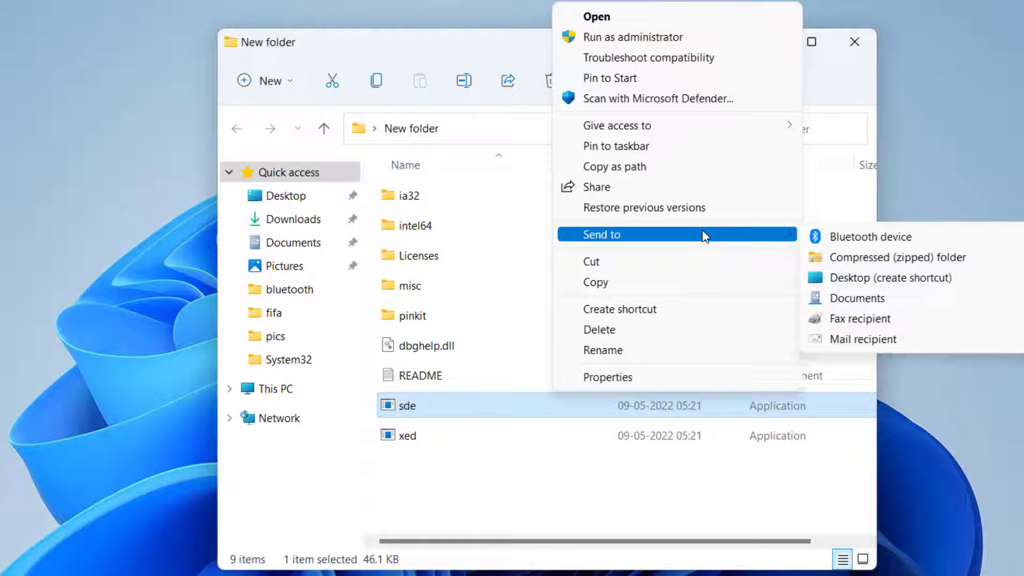
{"action": "left_click", "coordinate": [926, 279]}
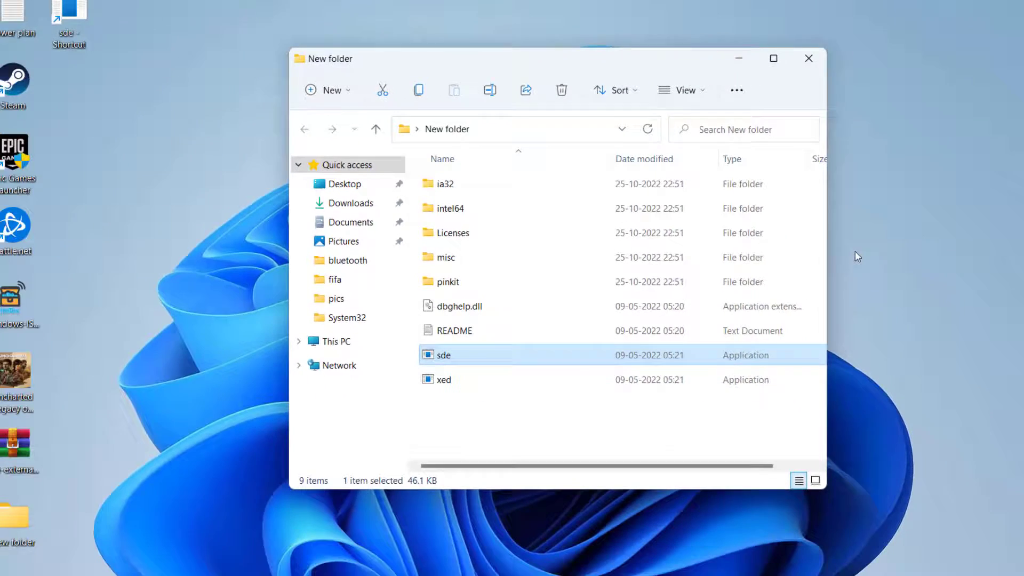
{"action": "key", "text": "Up"}
{"action": "left_click", "coordinate": [808, 58]}
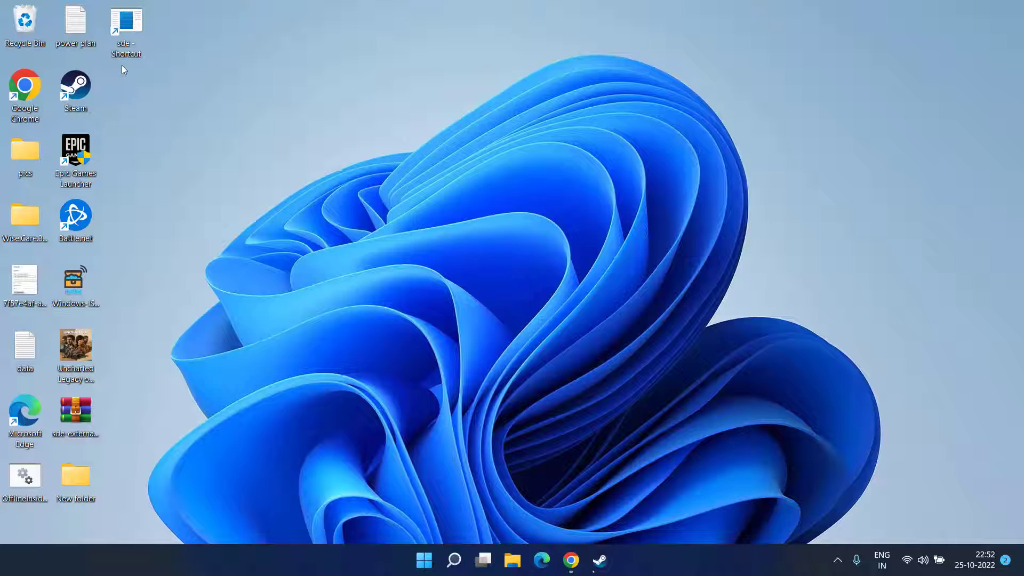
Step: In the sde shortcut's Properties, append ' -hsw --' after sde.exe" in the Target field
{"action": "right_click", "coordinate": [128, 29]}
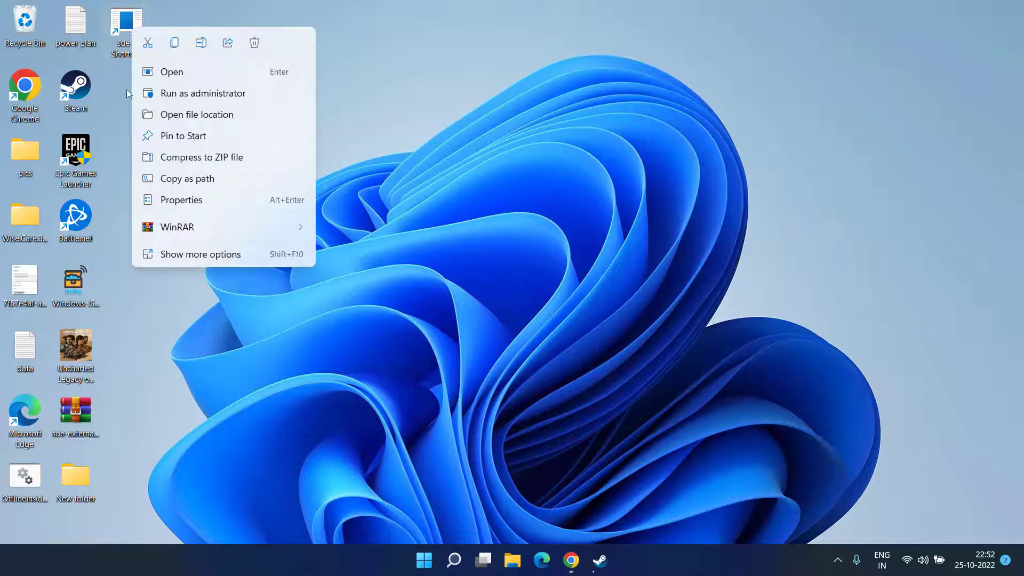
{"action": "left_click", "coordinate": [197, 201]}
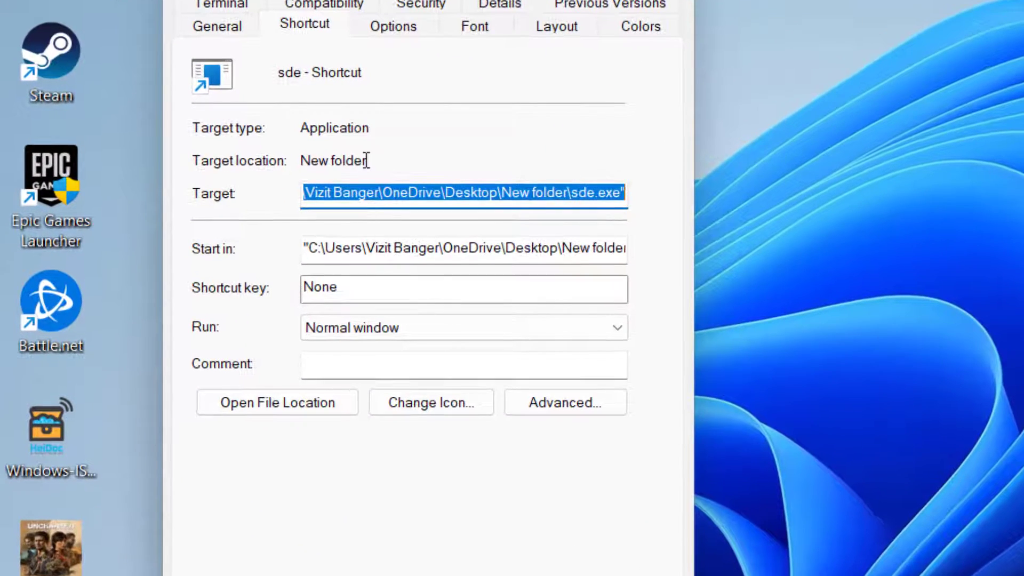
{"action": "left_click", "coordinate": [323, 192]}
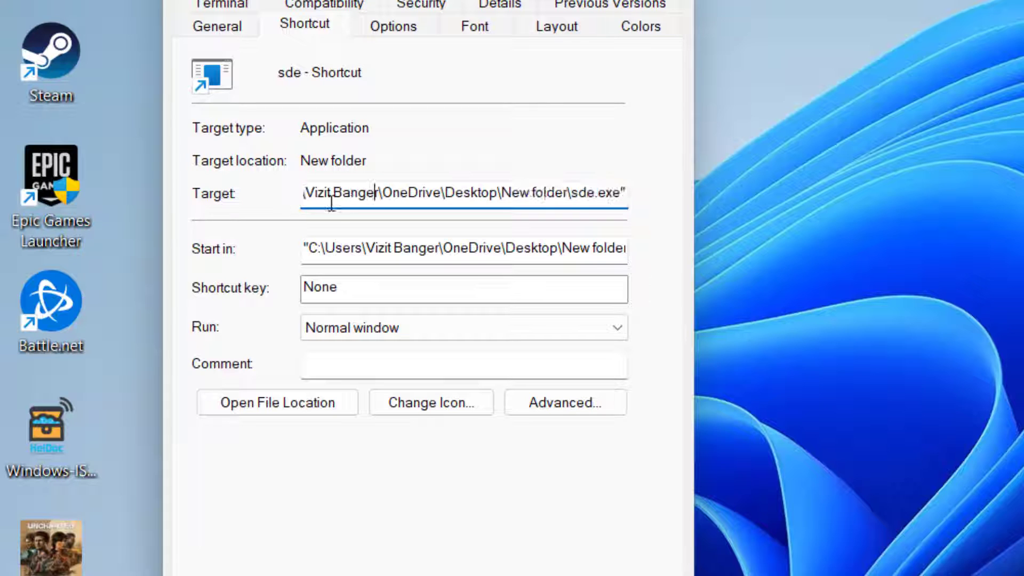
{"action": "left_click_drag", "start_coordinate": [330, 192], "coordinate": [753, 190]}
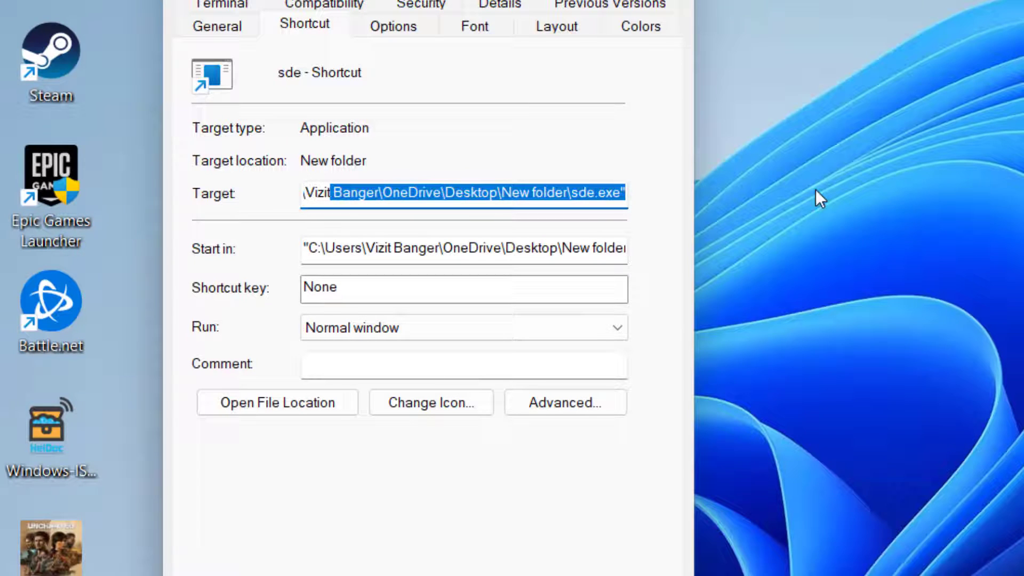
{"action": "key", "text": "End"}
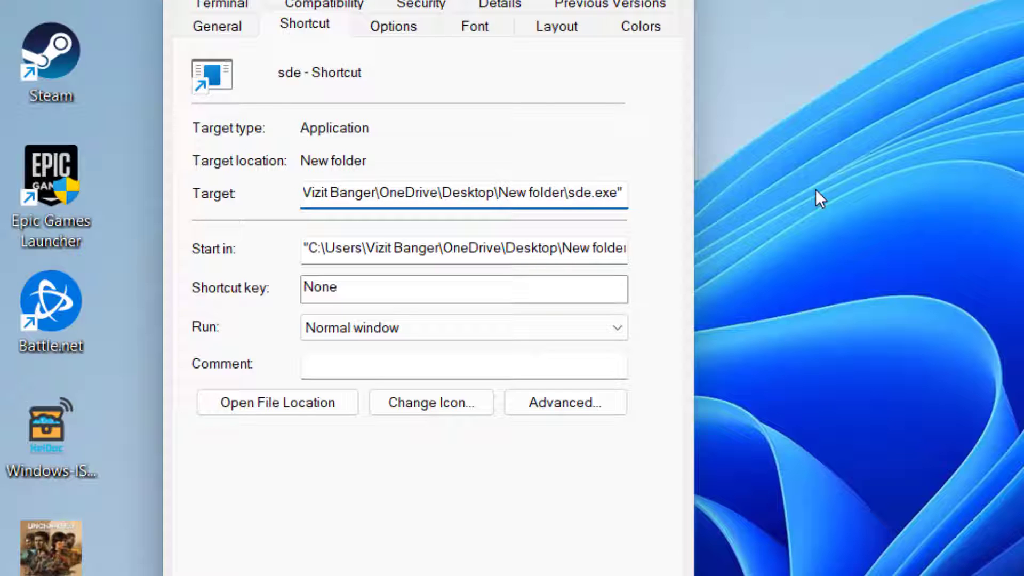
{"action": "type", "text": "-"}
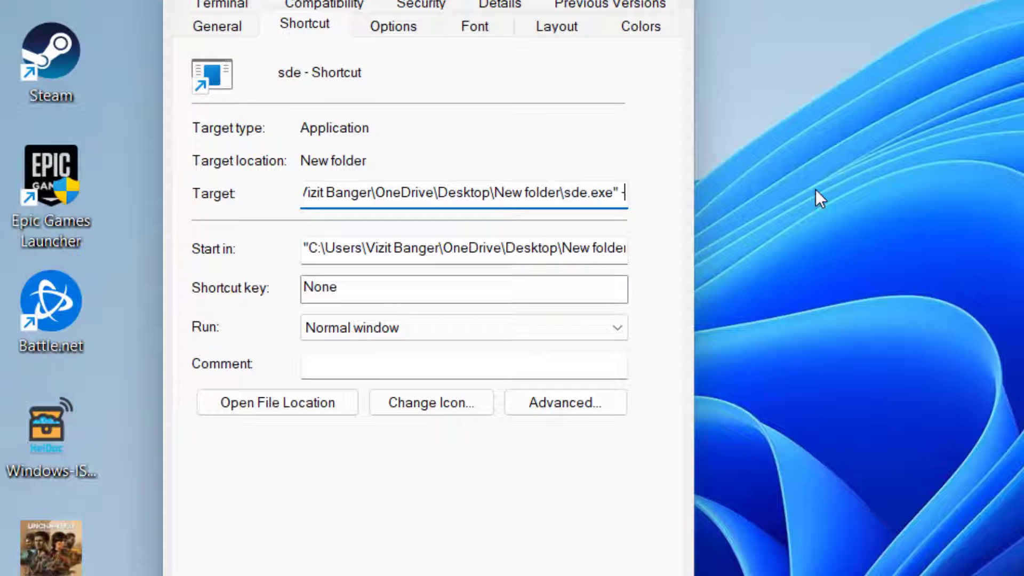
{"action": "type", "text": "hsw"}
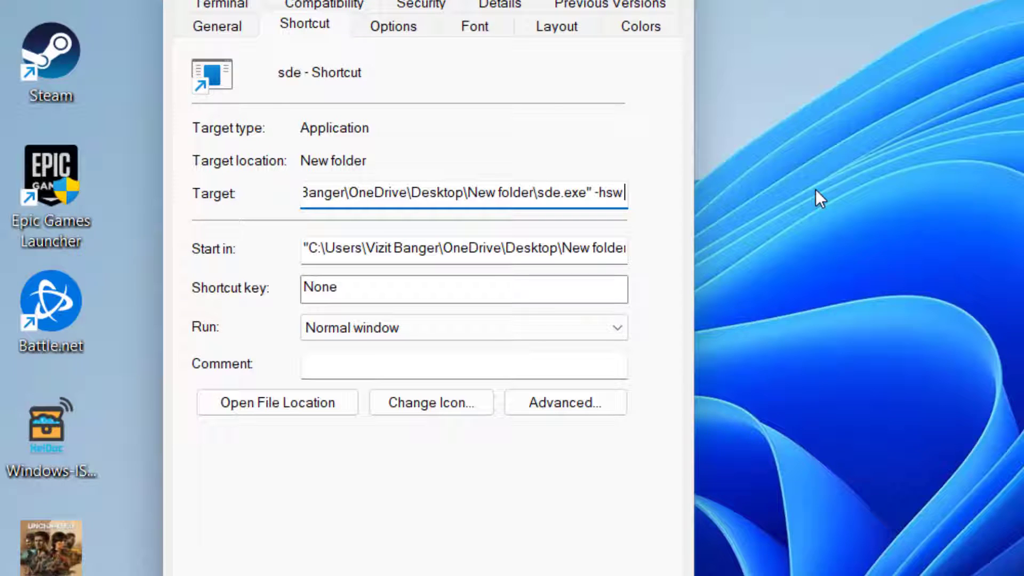
{"action": "type", "text": " -"}
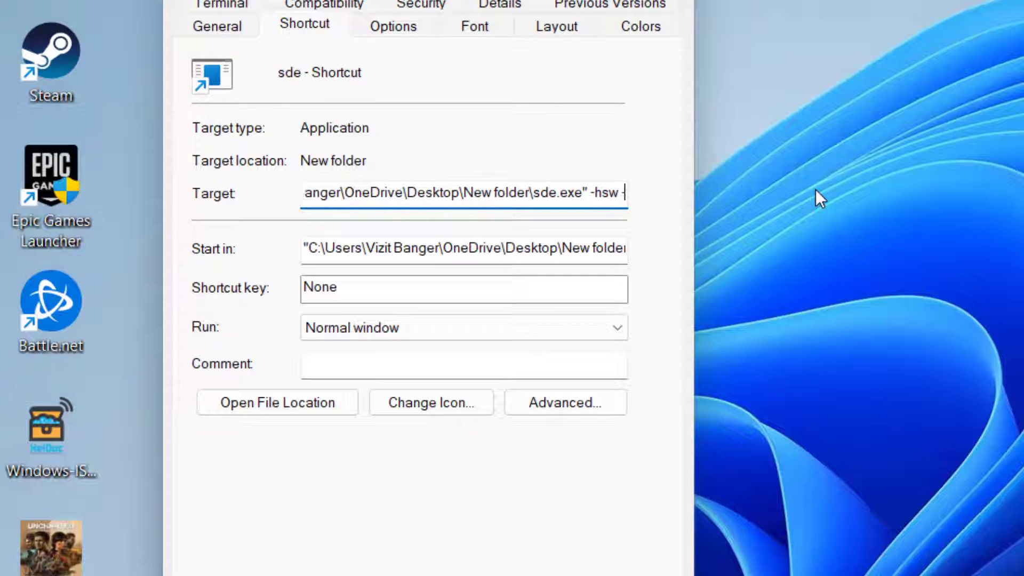
{"action": "type", "text": "-"}
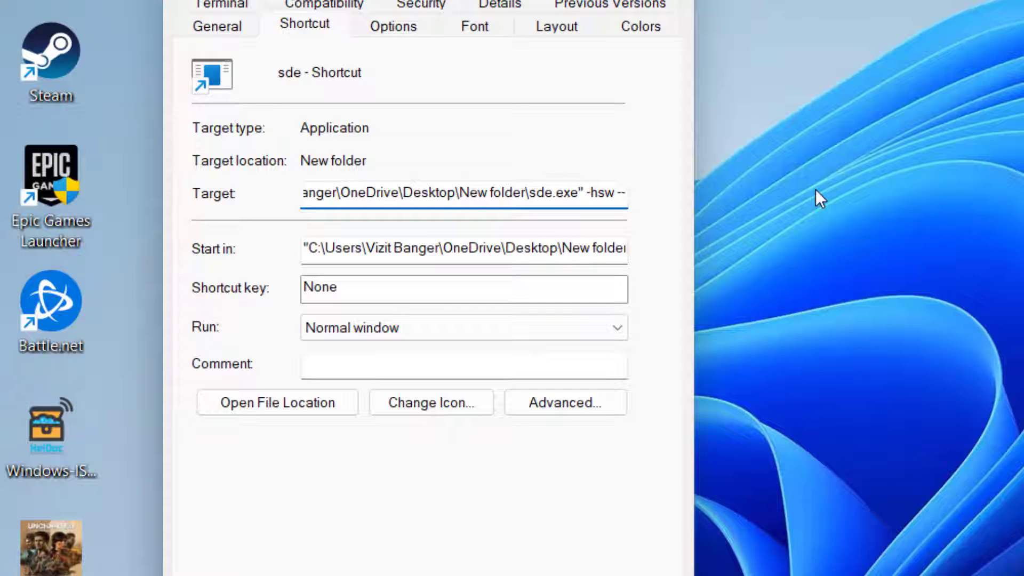
{"action": "type", "text": "-"}
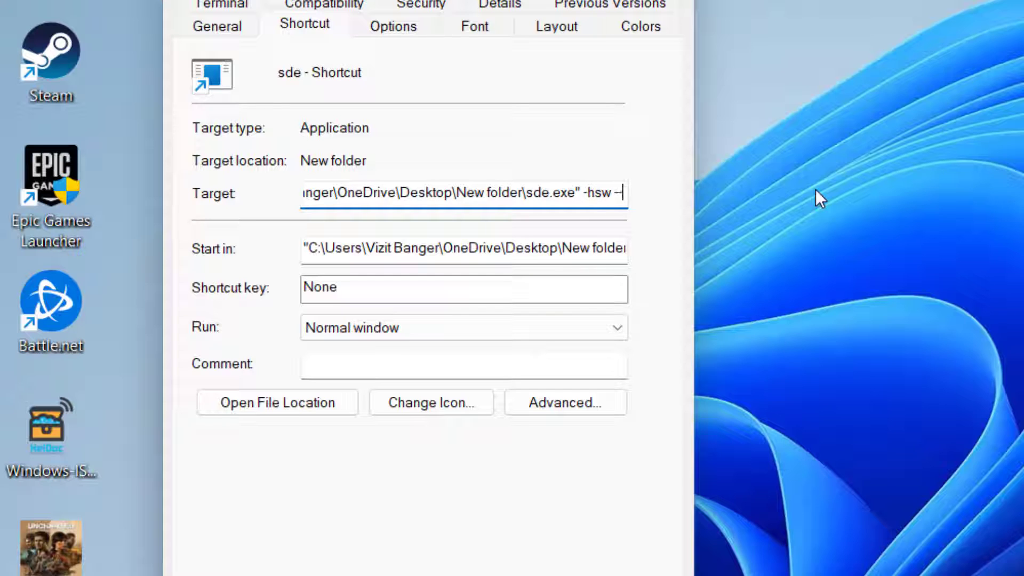
{"action": "key", "text": "Left"}
{"action": "key", "text": "Left"}
{"action": "key", "text": "Left"}
{"action": "key", "text": "Left"}
{"action": "key", "text": "Left"}
{"action": "key", "text": "End"}
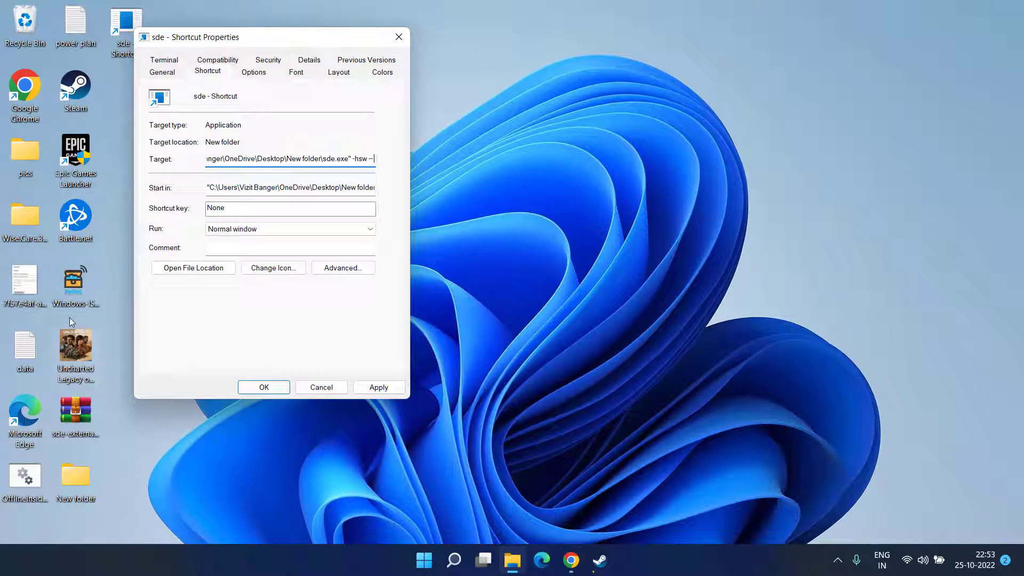
Step: Copy the full Target path from the Uncharted 4 shortcut's Properties
{"action": "right_click", "coordinate": [77, 347]}
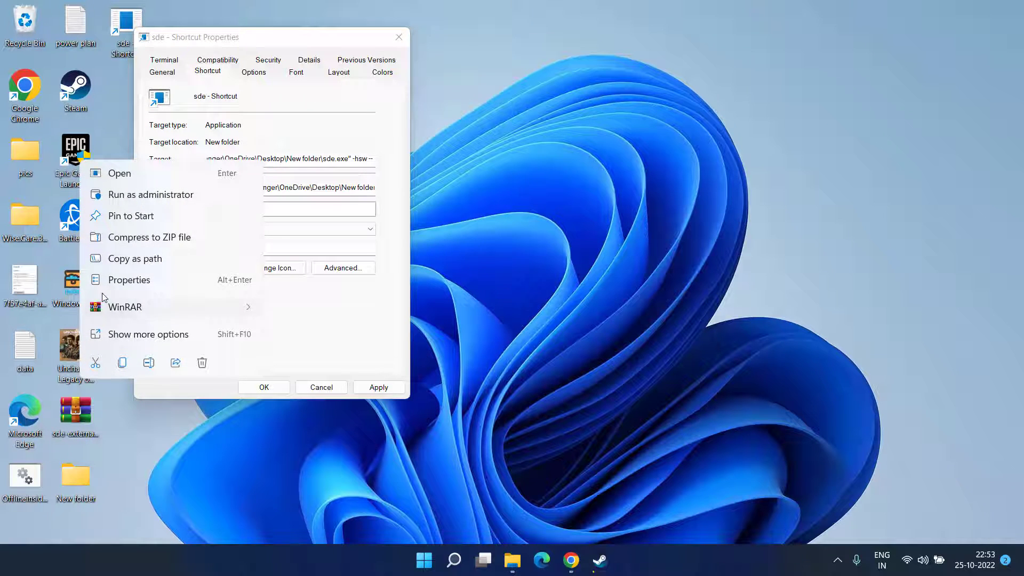
{"action": "left_click", "coordinate": [151, 281]}
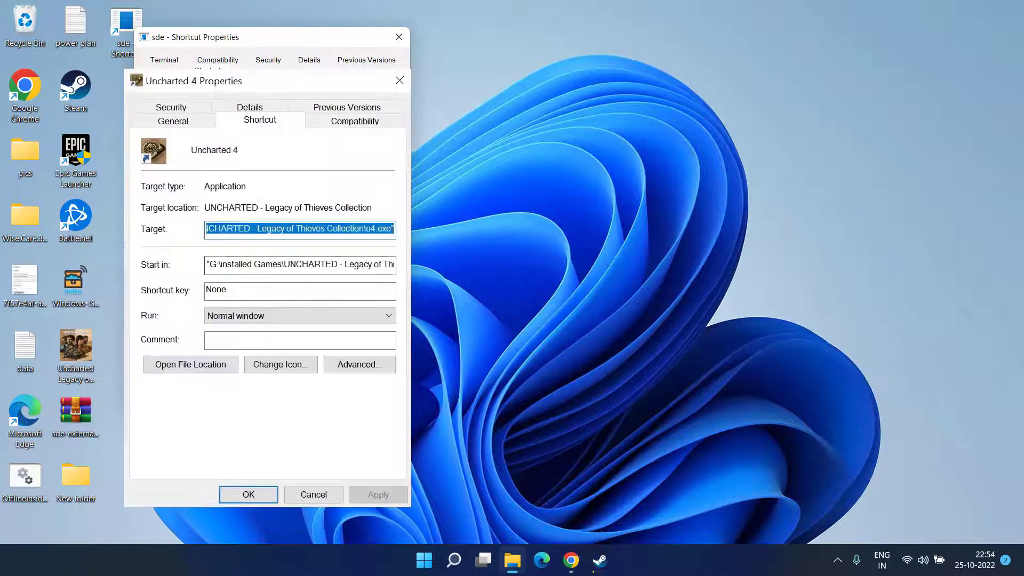
{"action": "key", "text": "End"}
{"action": "left_click_drag", "start_coordinate": [279, 229], "coordinate": [206, 229]}
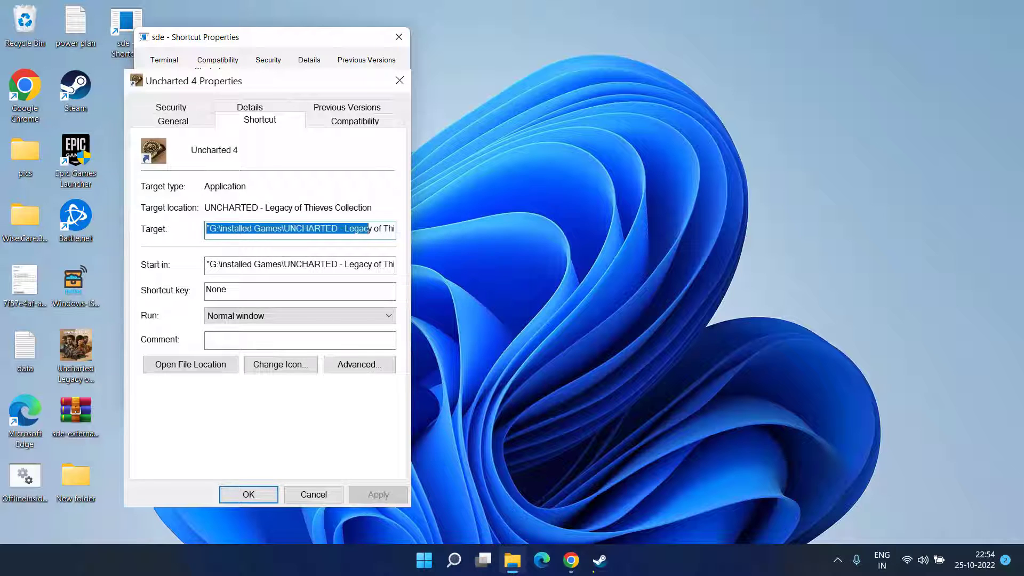
{"action": "key", "text": "ctrl+a"}
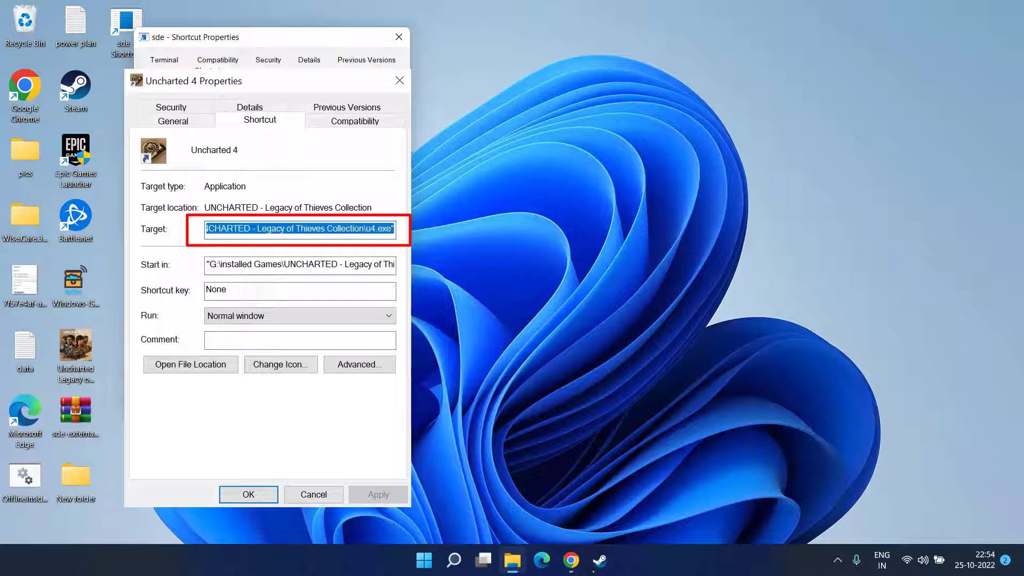
{"action": "left_click", "coordinate": [282, 229]}
{"action": "left_click_drag", "start_coordinate": [282, 229], "coordinate": [206, 229]}
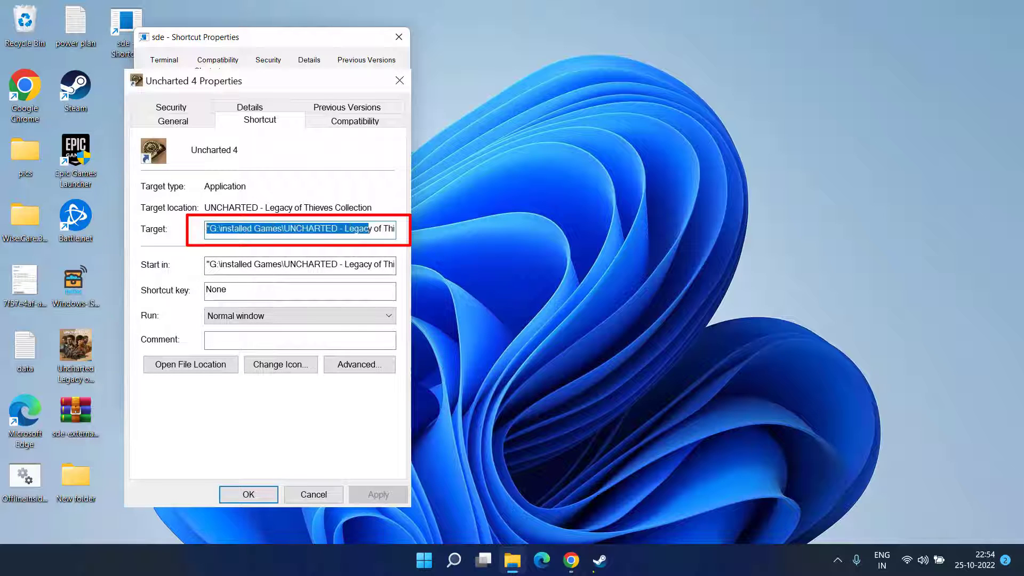
{"action": "key", "text": "ctrl+a"}
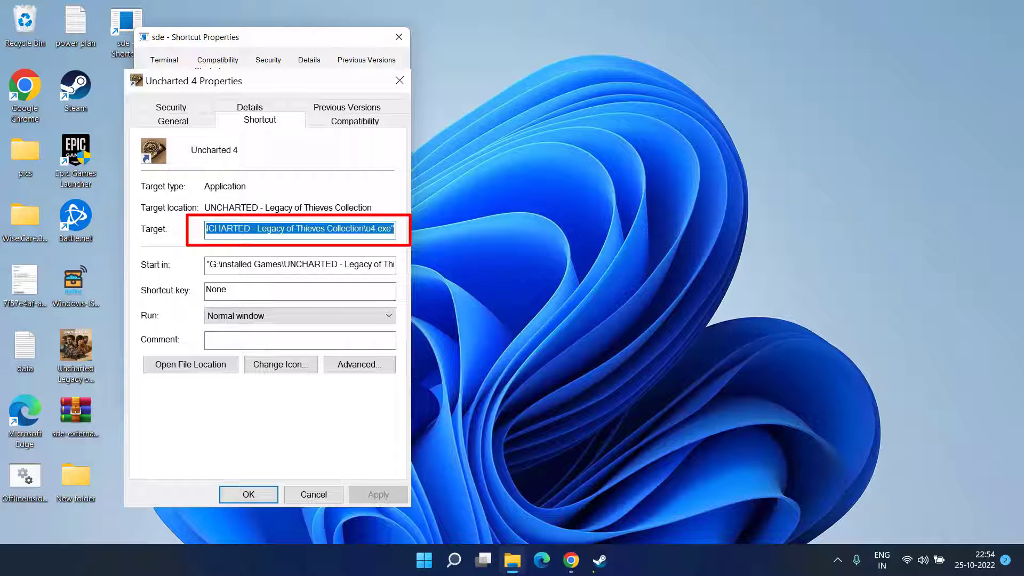
{"action": "left_click", "coordinate": [399, 80]}
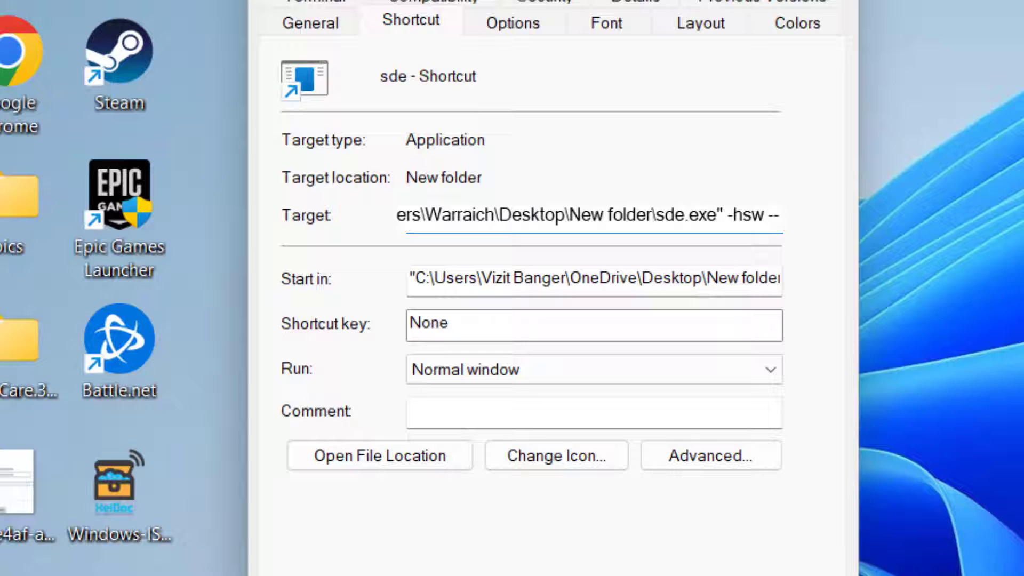
Step: Paste the u4.exe game path after -hsw -- in the sde shortcut's Target
{"action": "key", "text": "ctrl+v"}
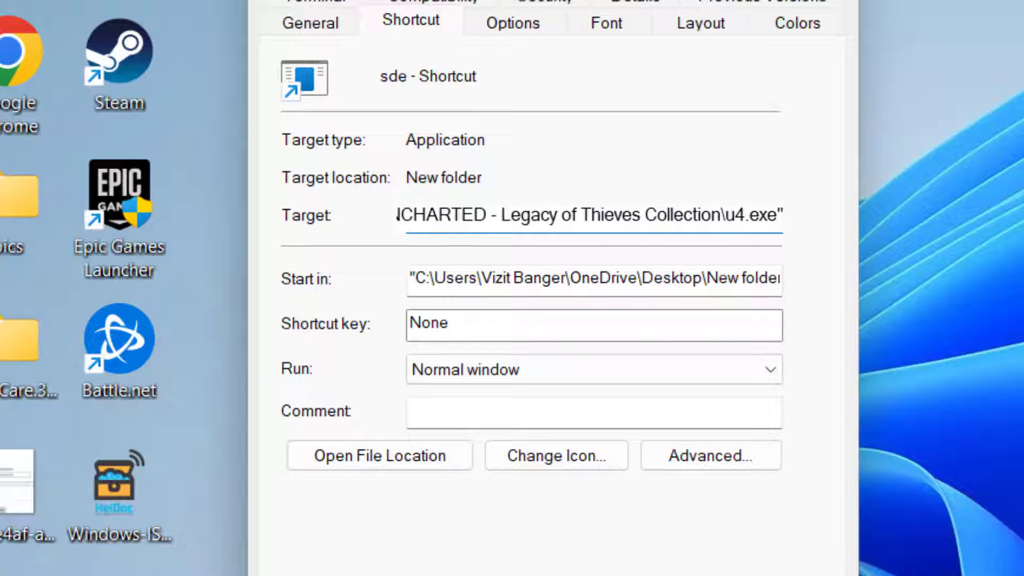
{"action": "left_click", "coordinate": [452, 214]}
{"action": "key", "text": "Left"}
{"action": "key", "text": "Left"}
{"action": "key", "text": "Left"}
{"action": "key", "text": "Left"}
{"action": "key", "text": "Left"}
{"action": "key", "text": "Left"}
{"action": "key", "text": "Left"}
{"action": "key", "text": "Left"}
{"action": "key", "text": "Left"}
{"action": "key", "text": "Left"}
{"action": "key", "text": "Left"}
{"action": "key", "text": "Left"}
{"action": "key", "text": "Left"}
{"action": "key", "text": "Left"}
{"action": "key", "text": "Left"}
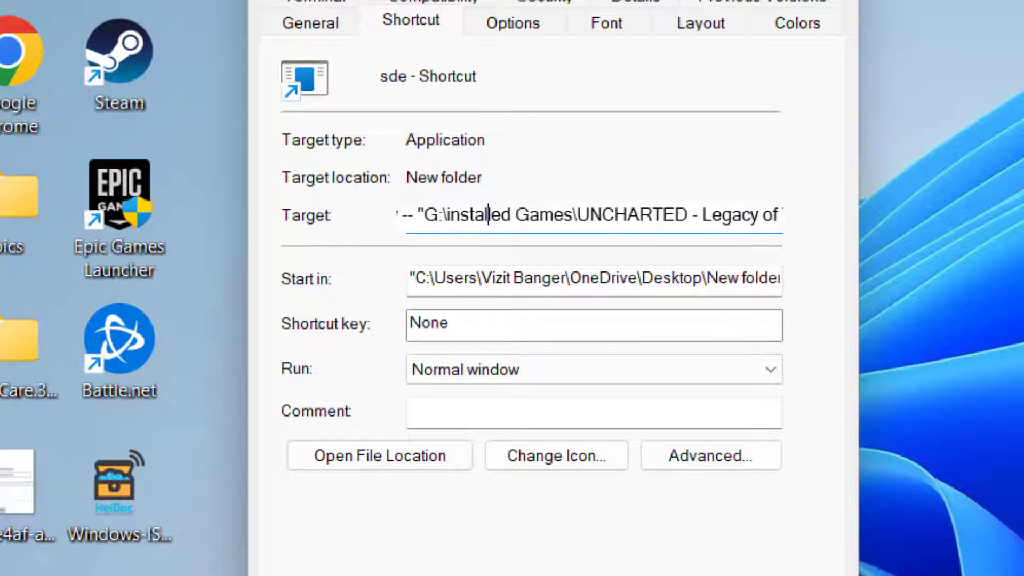
{"action": "key", "text": "Left"}
{"action": "key", "text": "Left"}
{"action": "key", "text": "Left"}
{"action": "key", "text": "Left"}
{"action": "key", "text": "Left"}
{"action": "key", "text": "Left"}
{"action": "key", "text": "Left"}
{"action": "key", "text": "Left"}
{"action": "key", "text": "Left"}
{"action": "key", "text": "Left"}
{"action": "key", "text": "Left"}
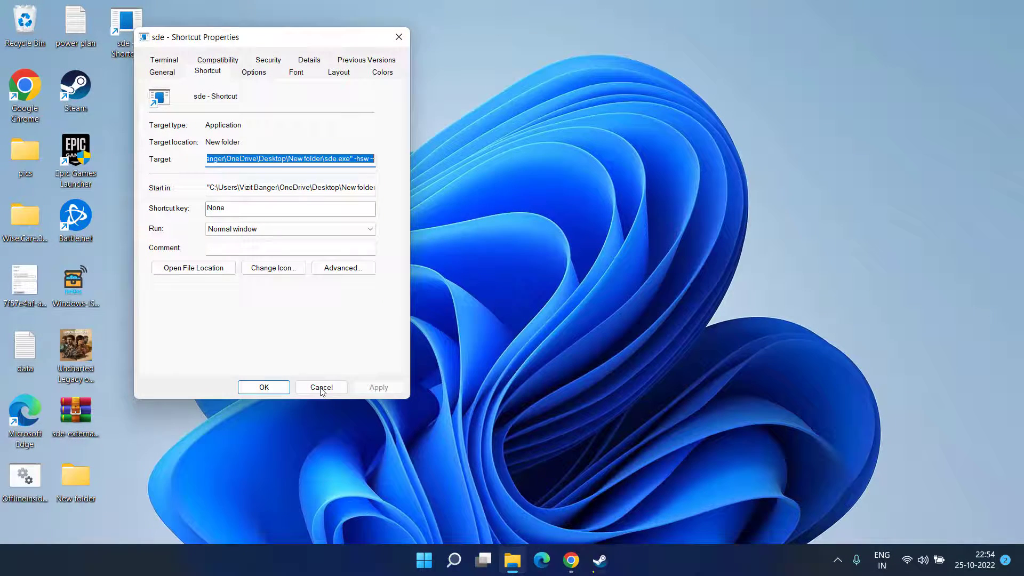
Step: Confirm the edited sde shortcut Target with OK, returning to the desktop
{"action": "left_click", "coordinate": [245, 387]}
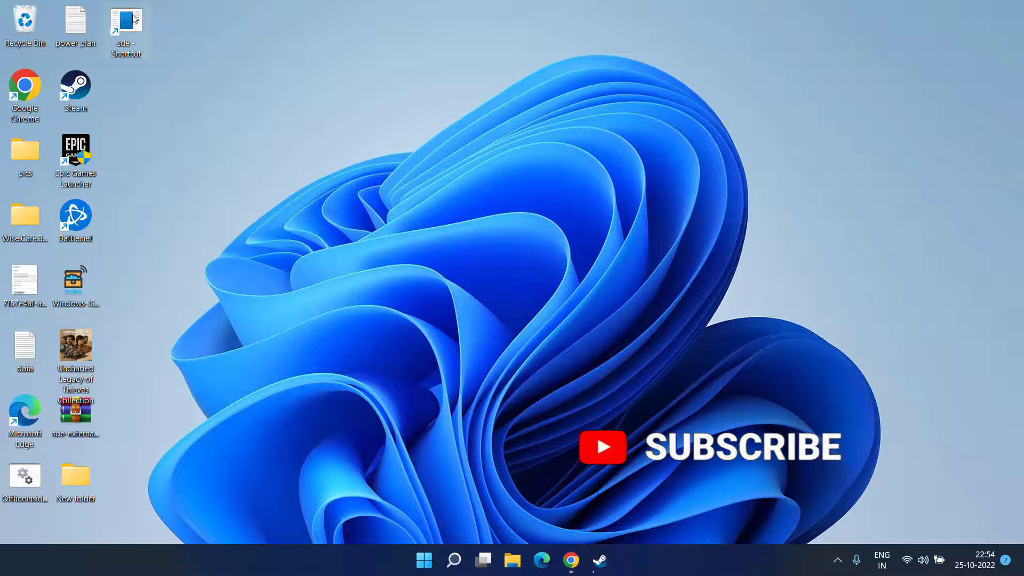
{"action": "mouse_move", "coordinate": [133, 20]}
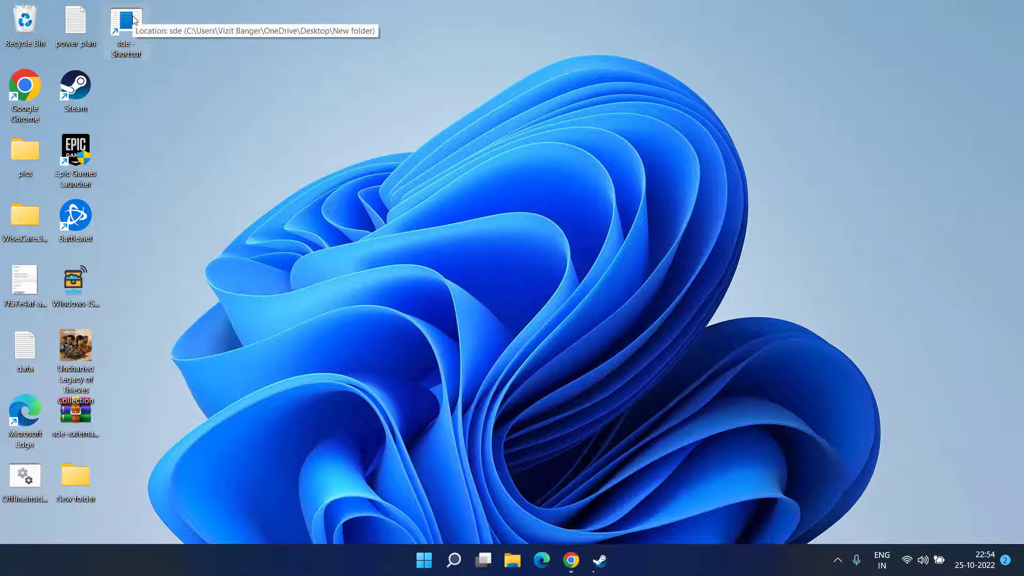
Step: Launch the sde - Shortcut from the desktop, opening its blank sde.exe console window
{"action": "double_click", "coordinate": [133, 19]}
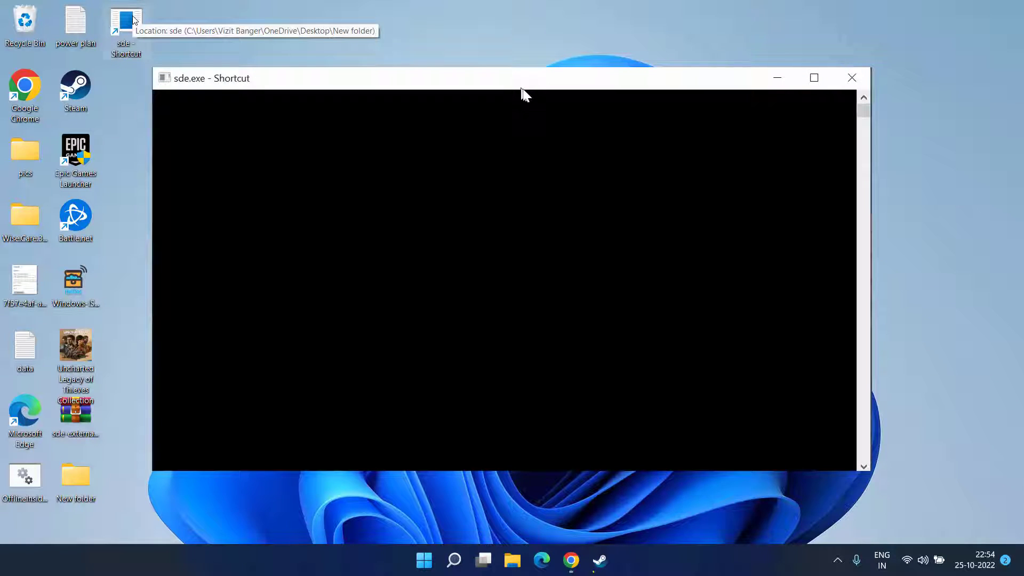